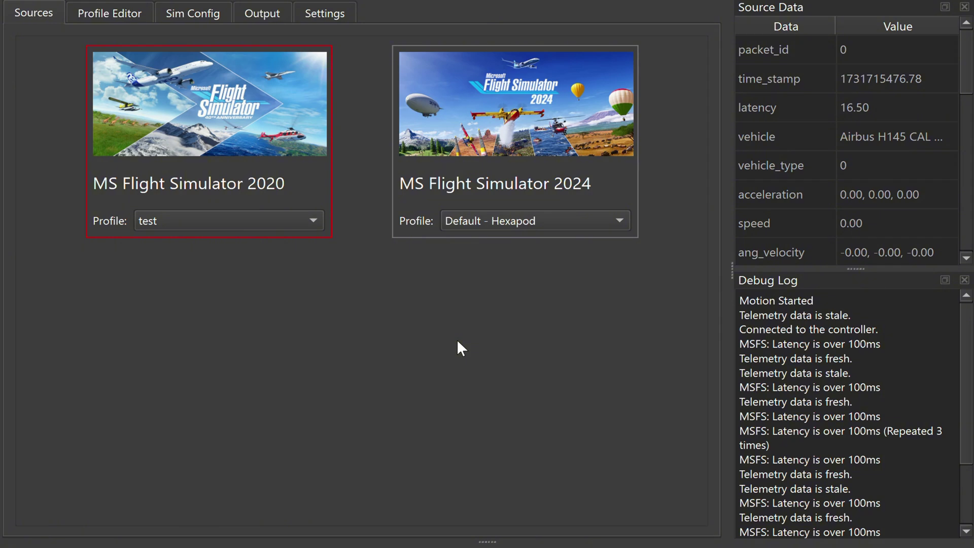
Open the Source List editor from Settings and close it without saving changes.
left_click(336, 20)
left_click(160, 128)
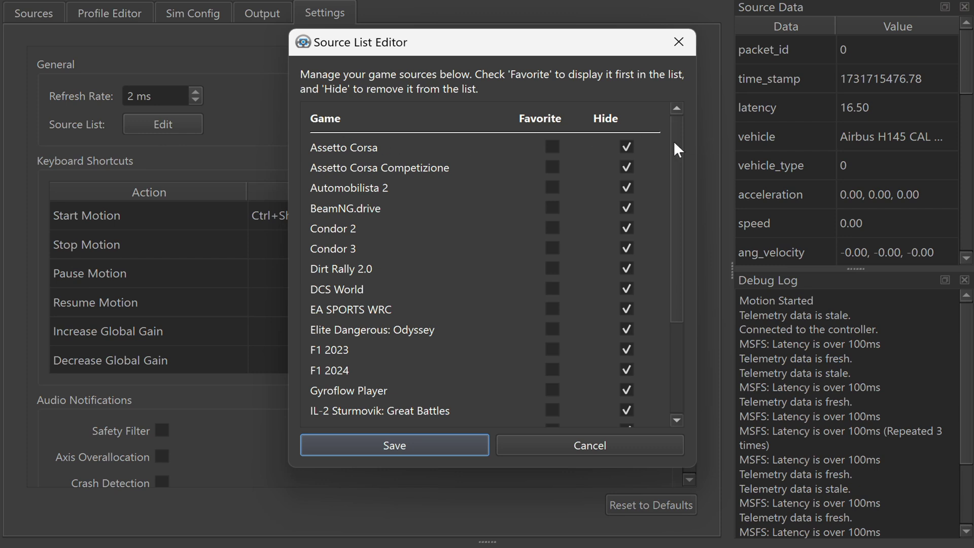
left_click_drag(676, 150, 695, 279)
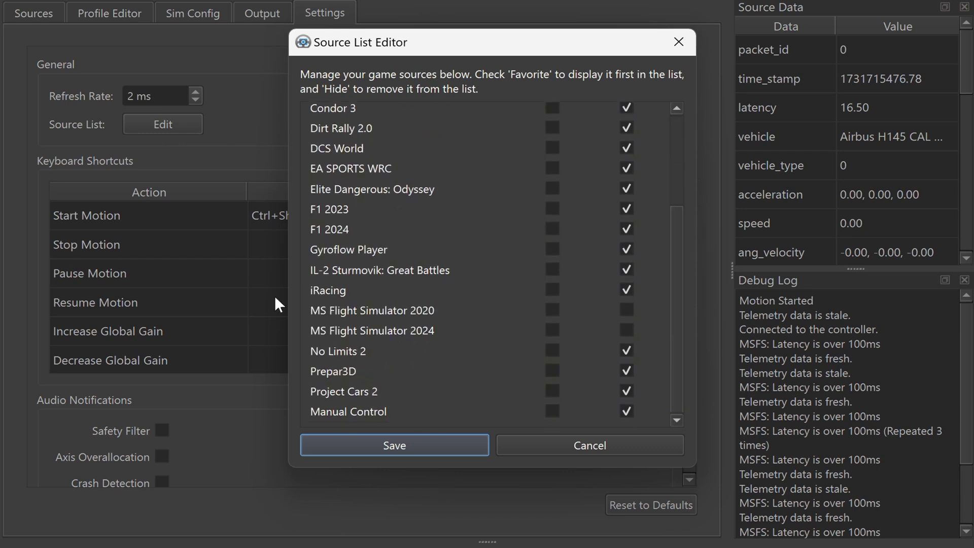
left_click(633, 448)
Keep 'test' as the MS Flight Simulator 2020 profile and open the Profile Editor.
left_click(25, 16)
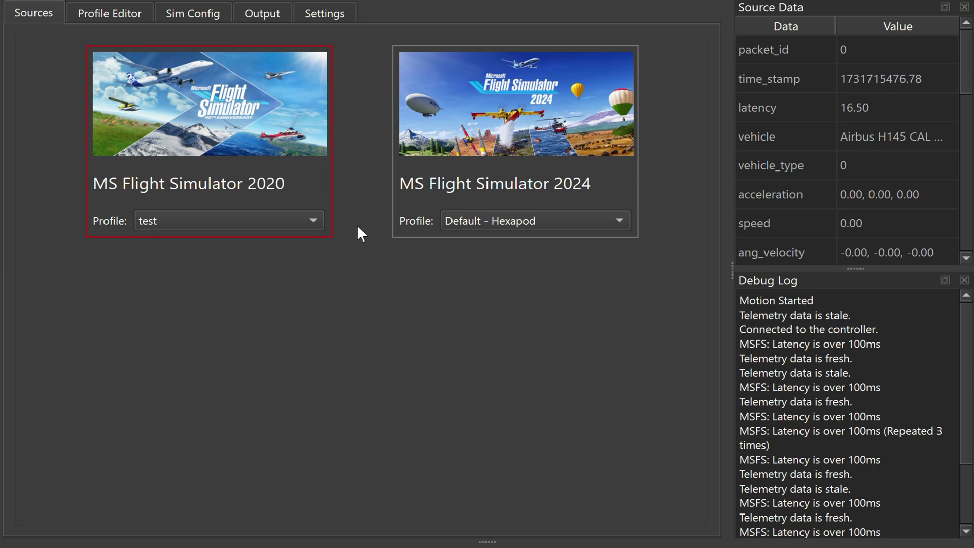
left_click(283, 228)
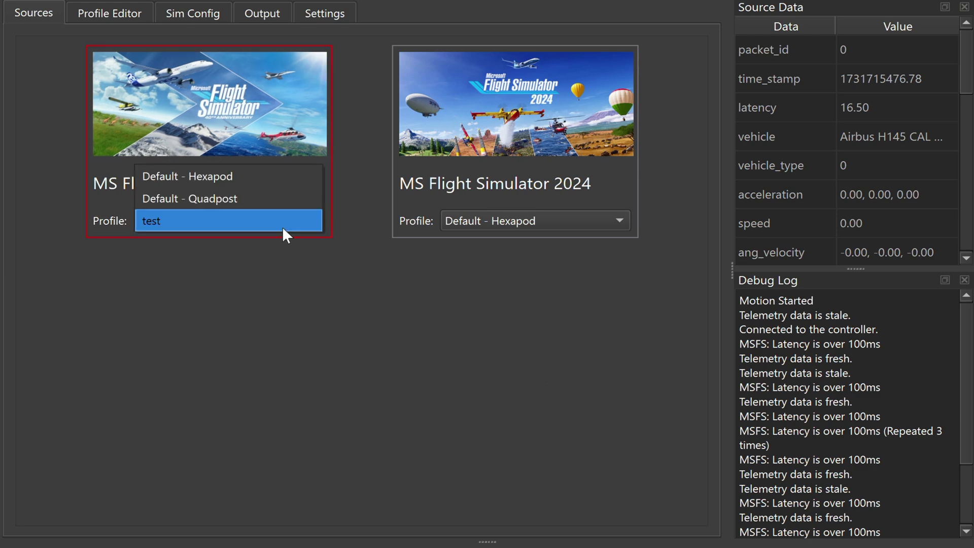
left_click(282, 228)
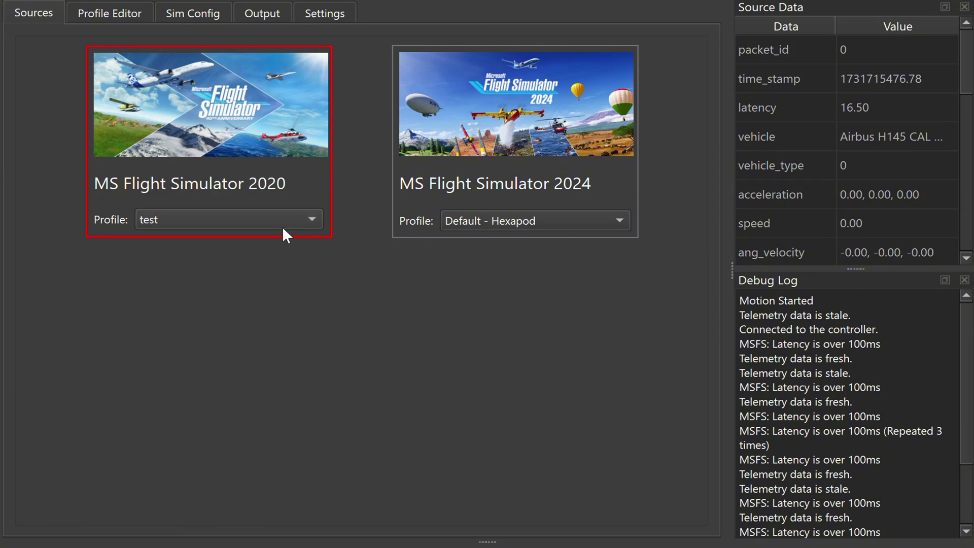
left_click(124, 12)
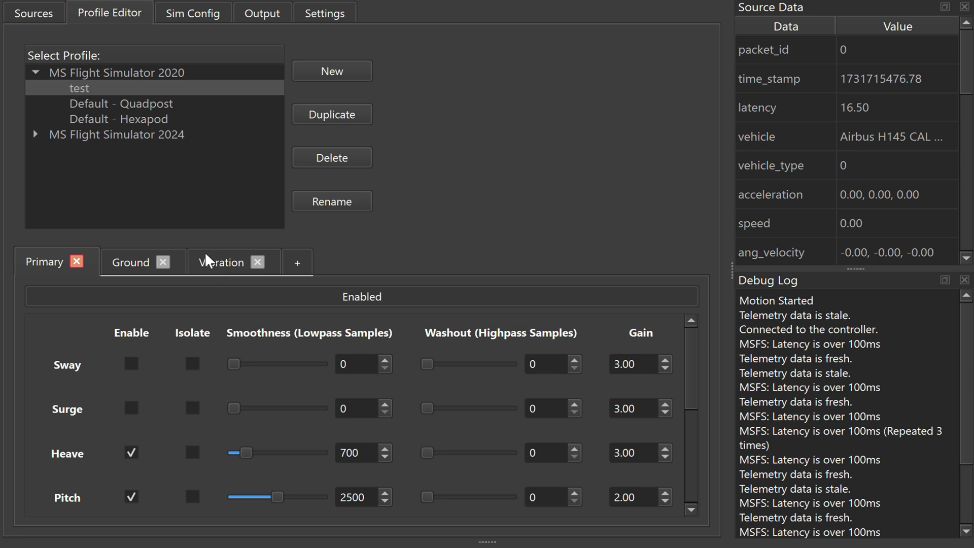
Compare the Default - Quadpost and test profiles, then review test's Primary filters and Heave smoothness.
left_click(104, 103)
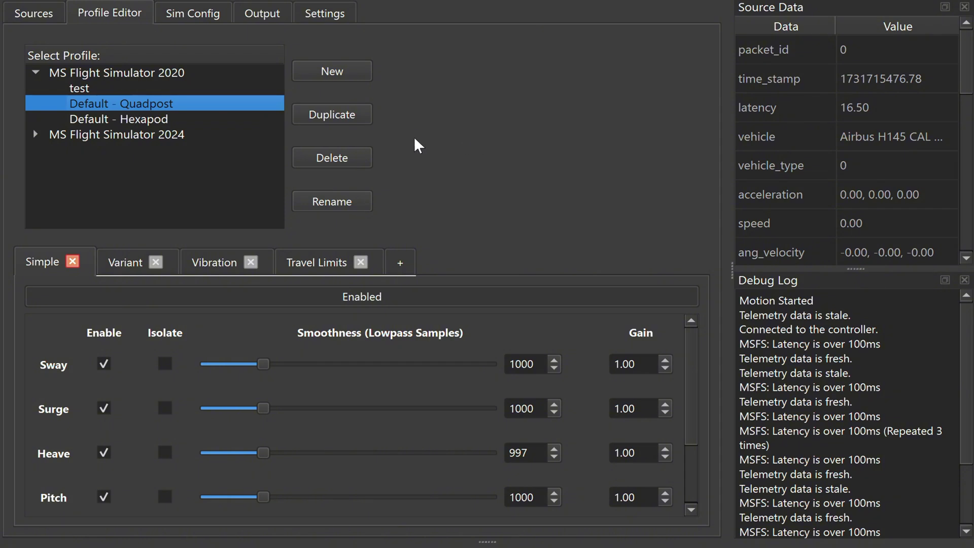
left_click(156, 89)
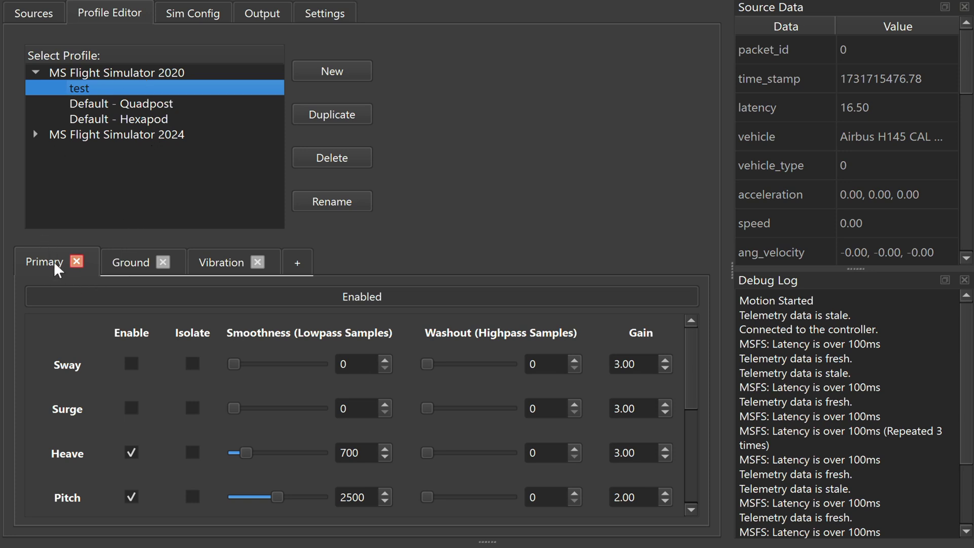
left_click(130, 266)
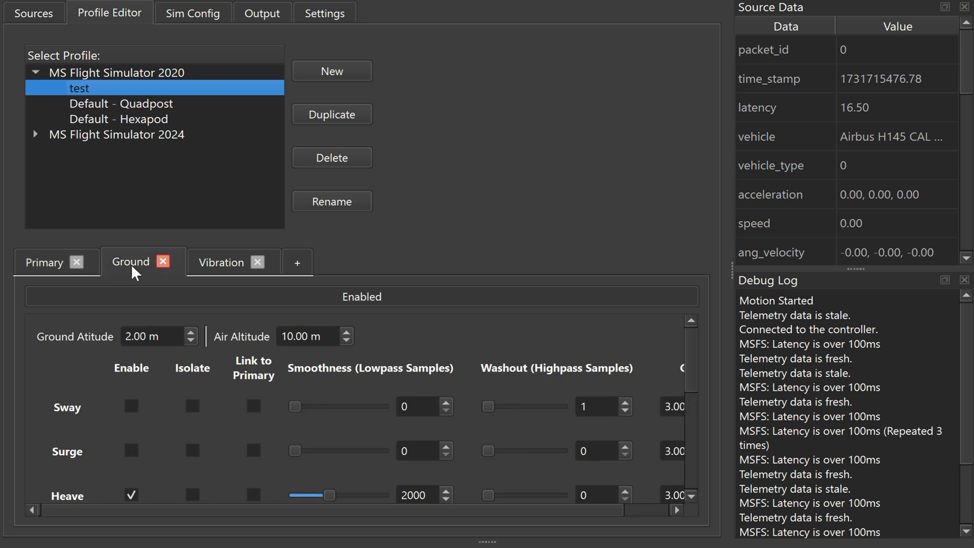
left_click(59, 263)
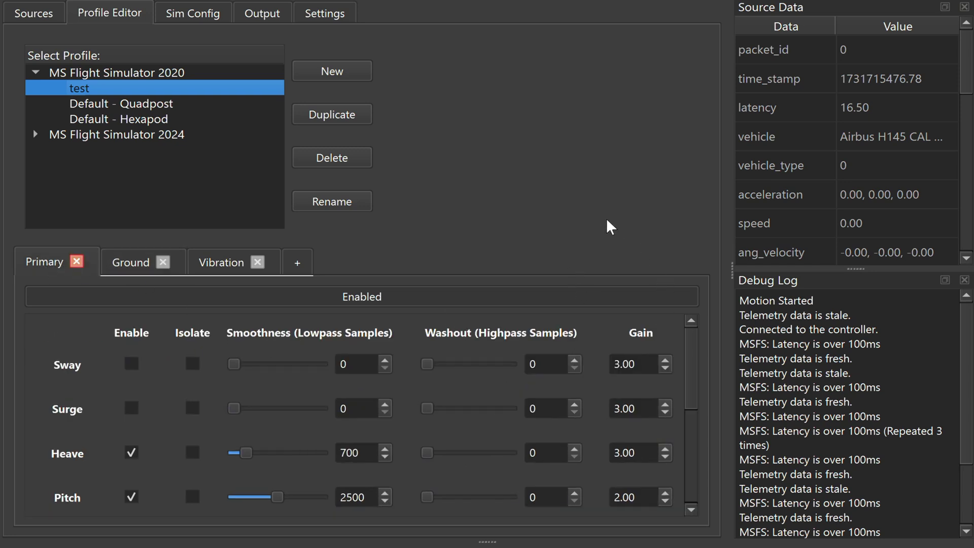
scroll(693, 405, "down", 5)
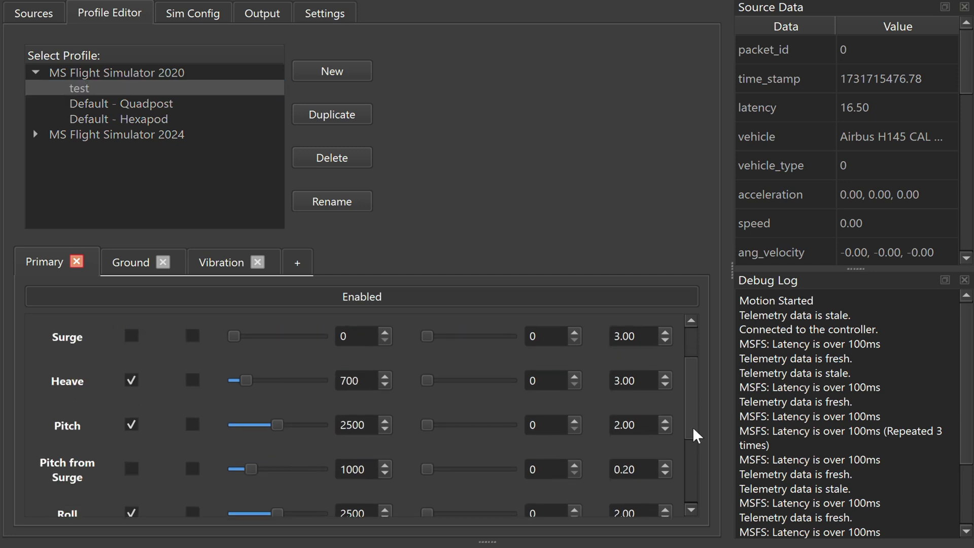
scroll(698, 451, "up", 1)
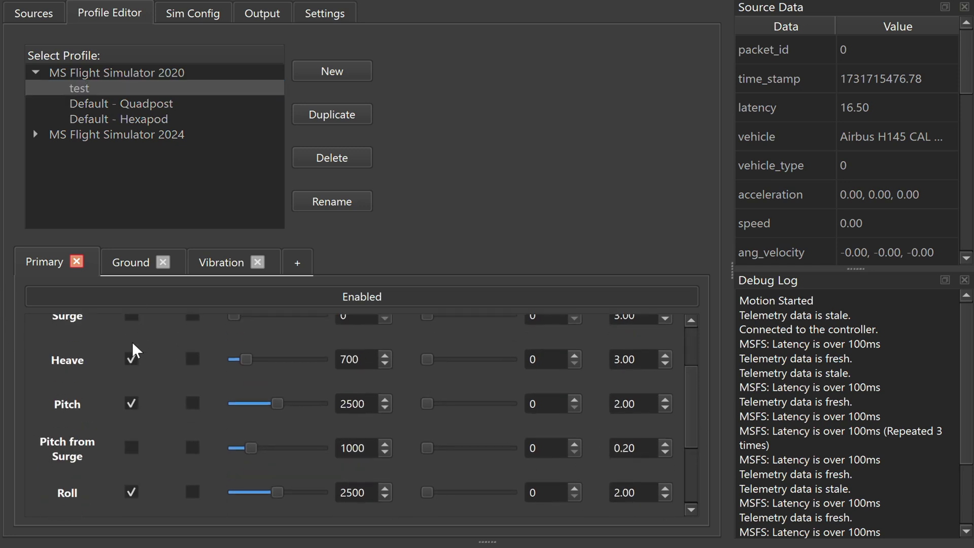
left_click_drag(371, 359, 349, 359)
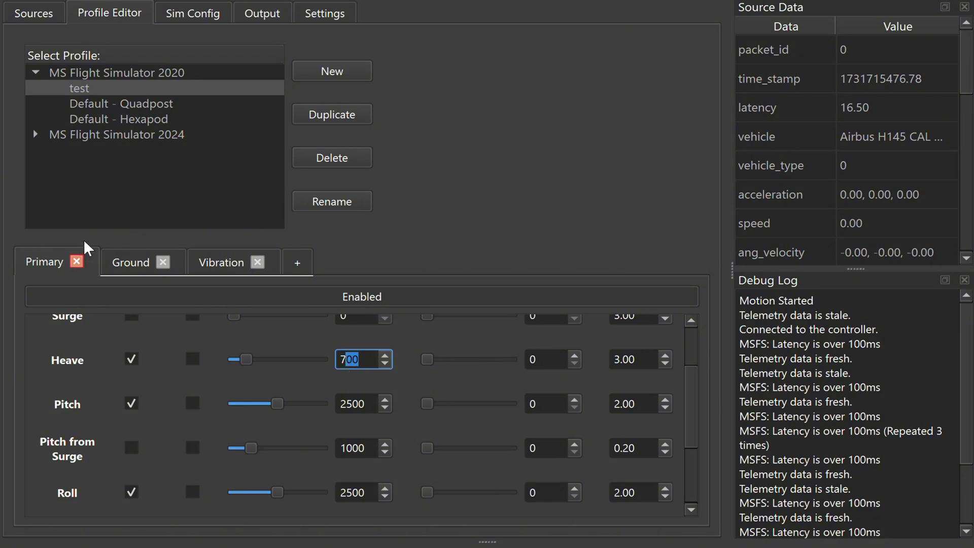
Switch between the test profile's Primary and Ground filters and scroll through the Ground table.
left_click(116, 266)
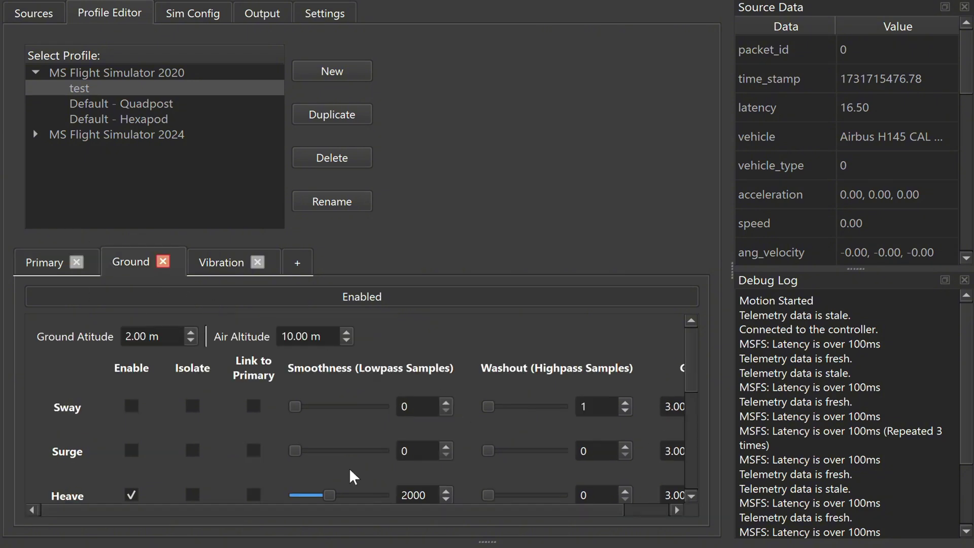
left_click(29, 268)
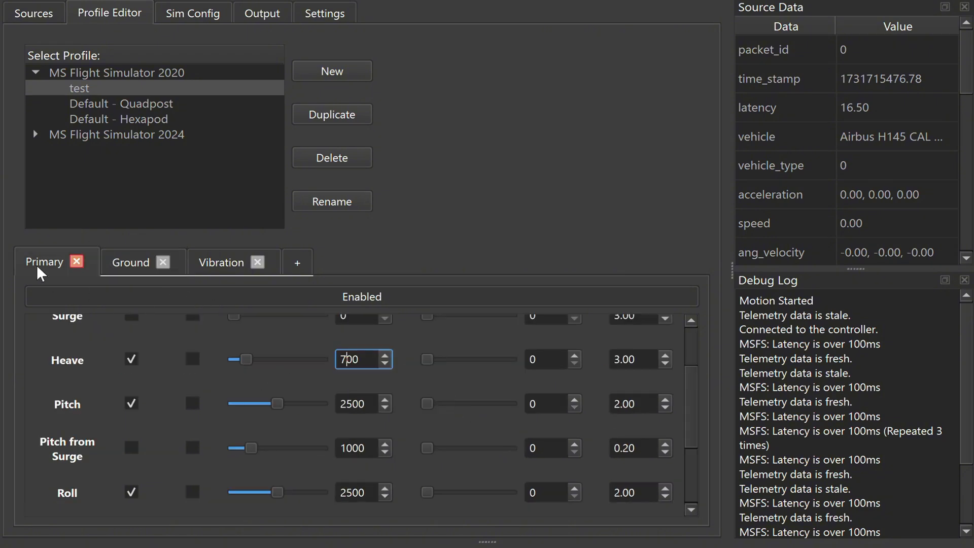
left_click(113, 260)
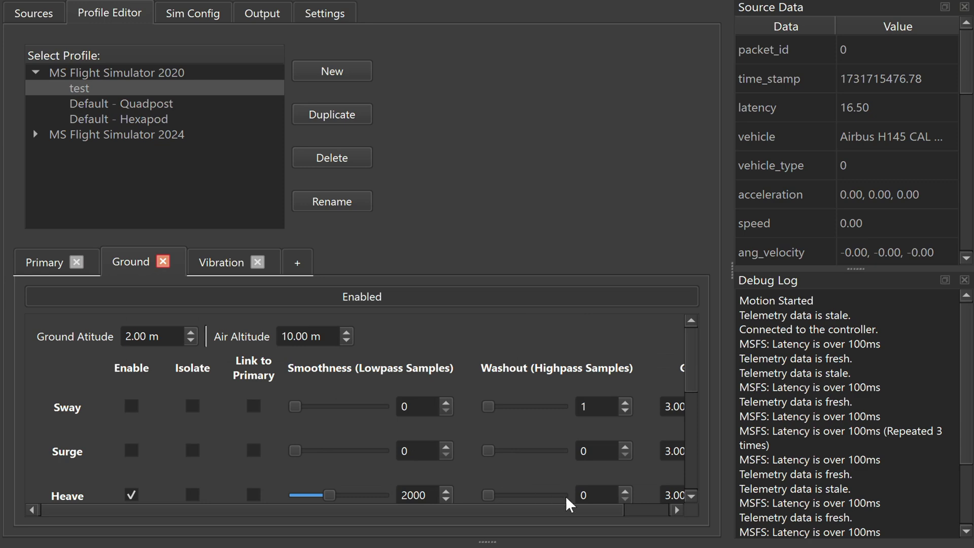
left_click(43, 263)
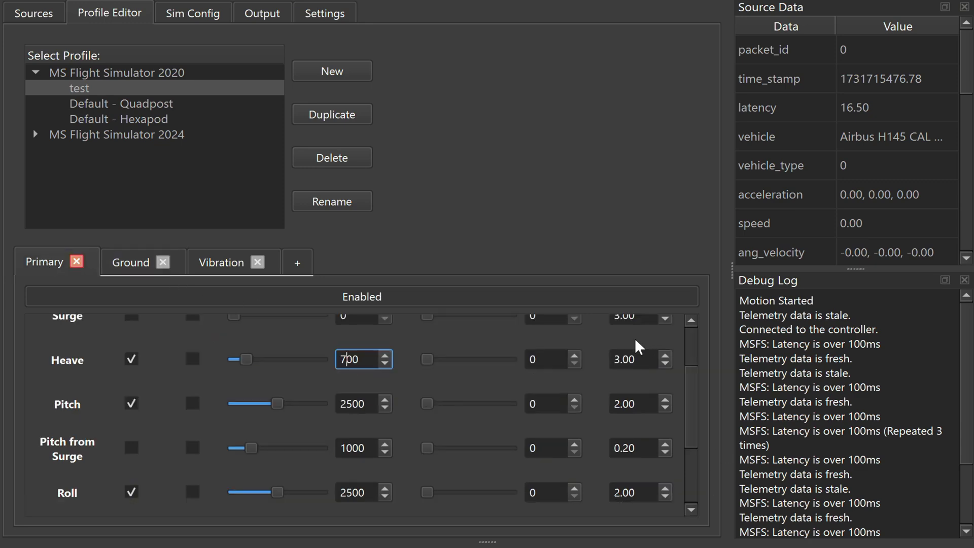
left_click_drag(694, 389, 701, 440)
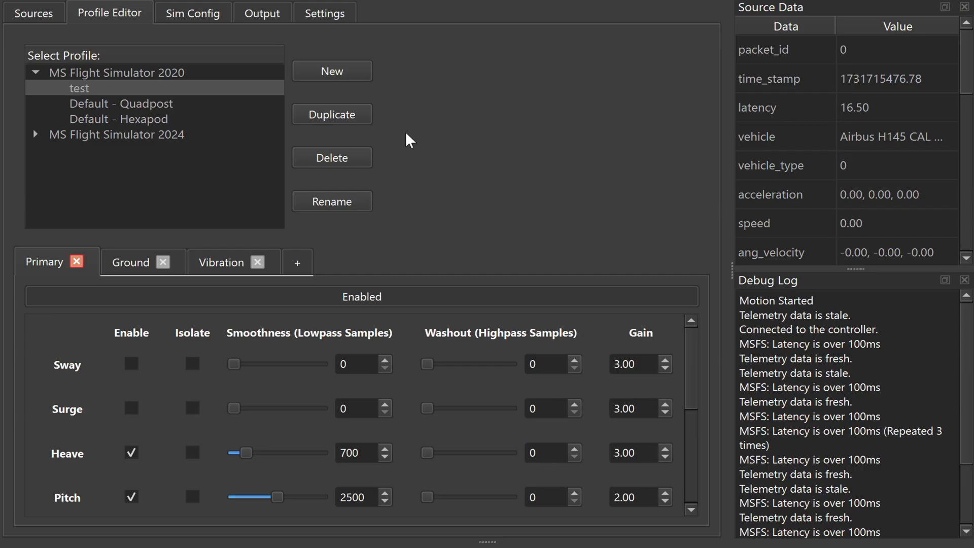
left_click(142, 263)
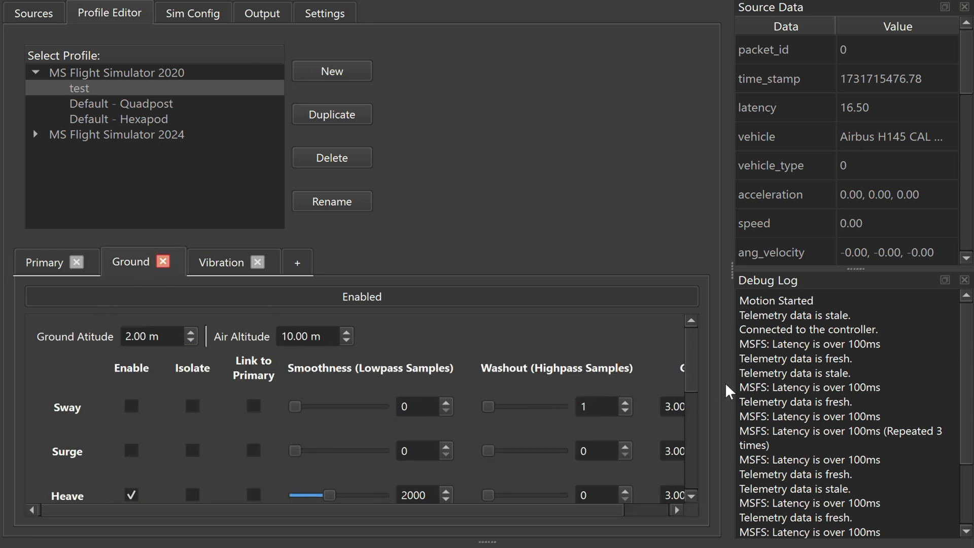
mouse_move(697, 350)
left_mouse_down()
mouse_move(694, 398)
mouse_move(717, 458)
mouse_move(710, 339)
left_mouse_up()
left_click(218, 266)
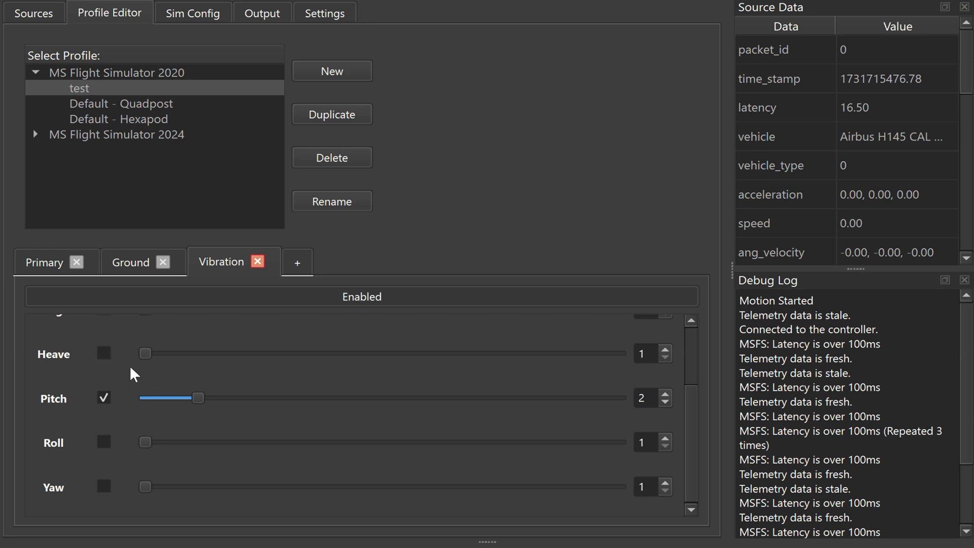
mouse_move(692, 426)
left_mouse_down()
mouse_move(698, 369)
mouse_move(697, 423)
left_mouse_up()
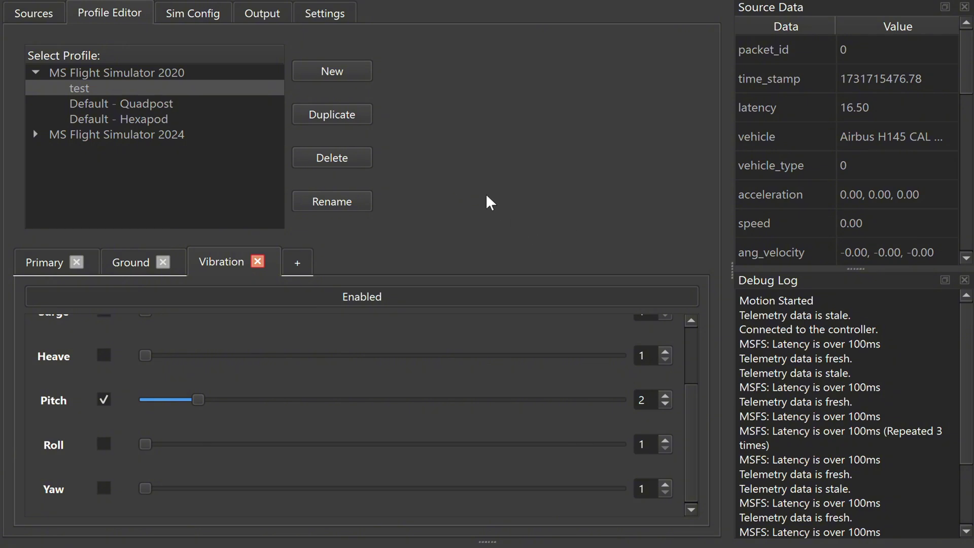
Review the RS MEGA rig dimensions and travel limits, then view the THANOS output on COM9.
left_click(193, 15)
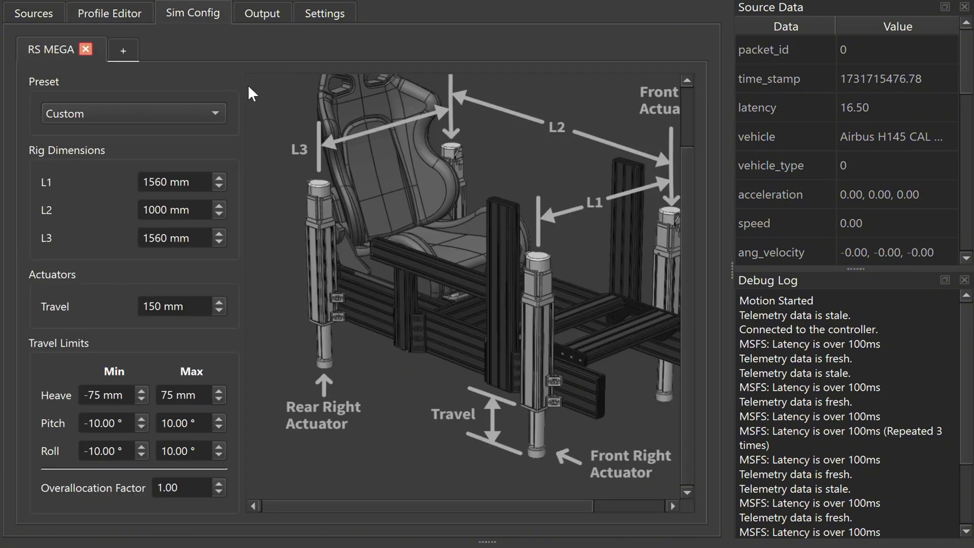
left_click_drag(397, 500, 455, 502)
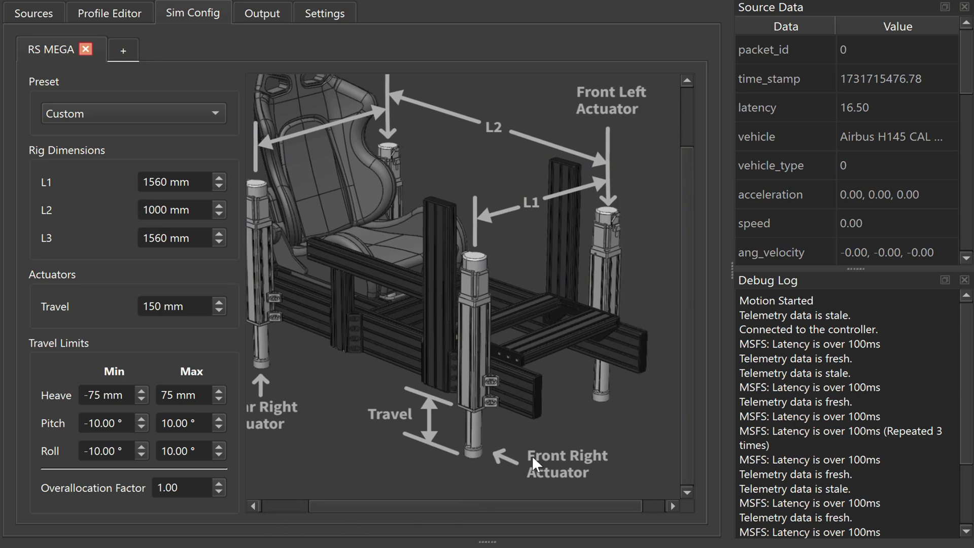
left_click_drag(516, 509, 487, 510)
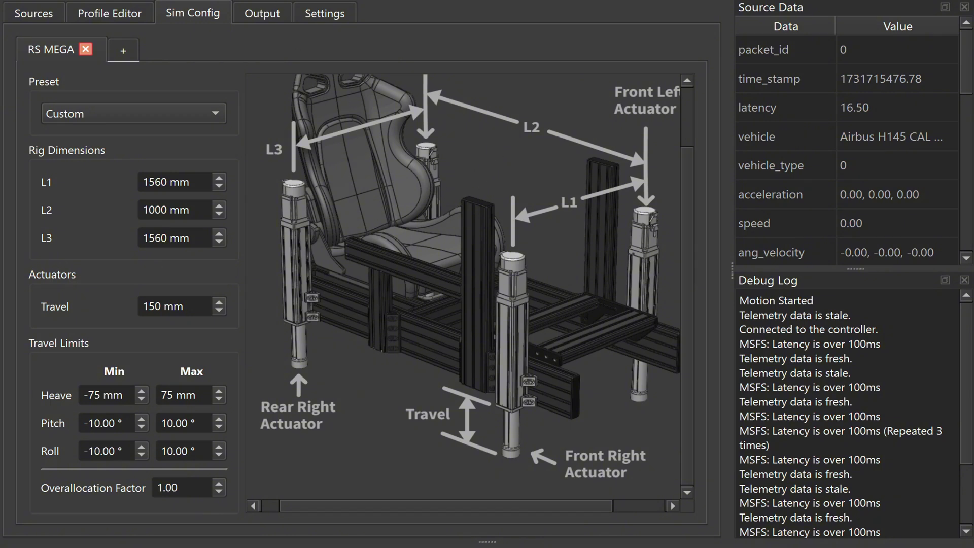
left_click(273, 14)
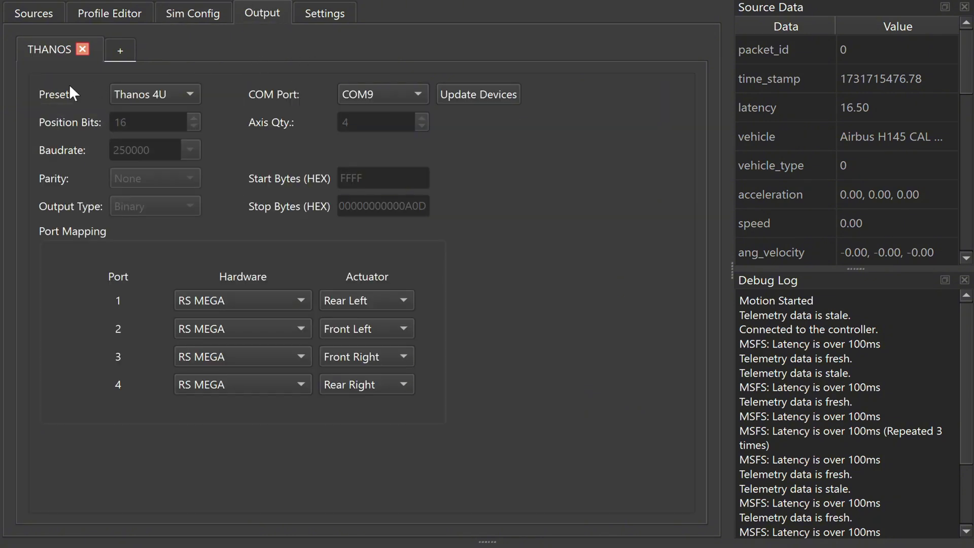
left_click(177, 97)
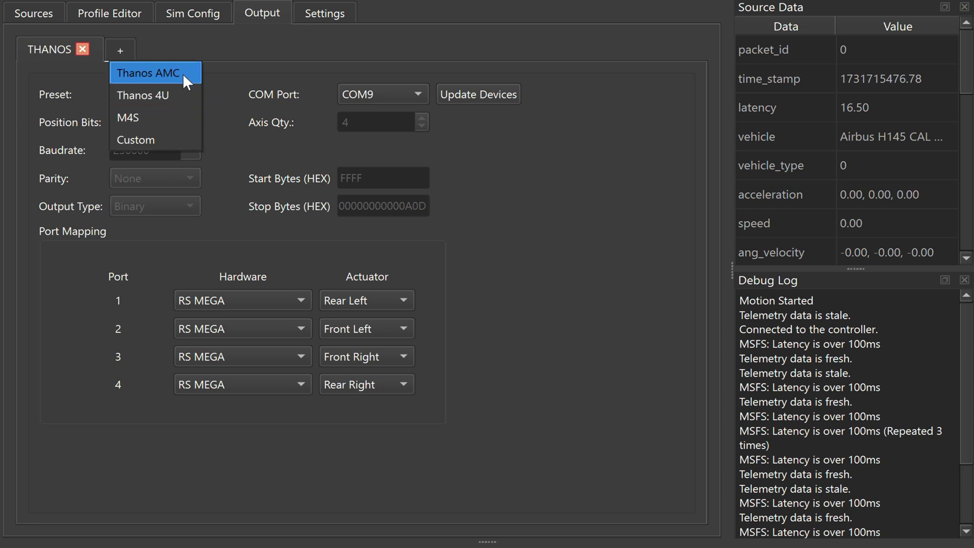
left_click(185, 96)
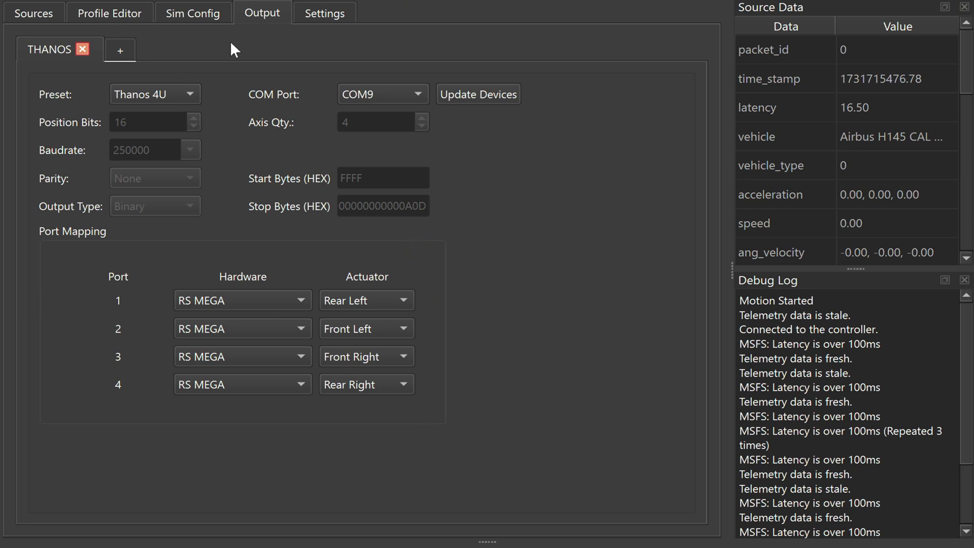
Review Settings, closing the Source List editor unchanged, down to Global Gain 1.00 and safety thresholds.
left_click(322, 10)
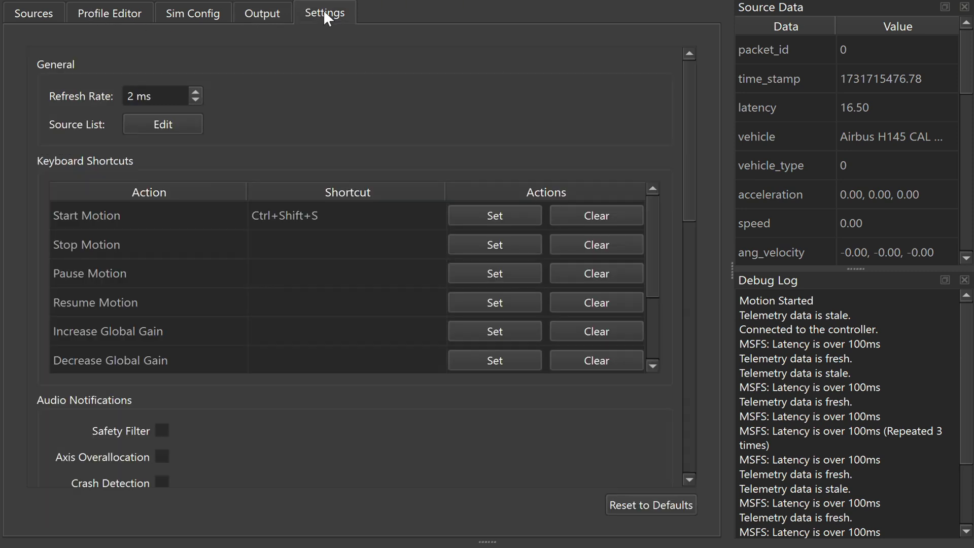
left_click(182, 123)
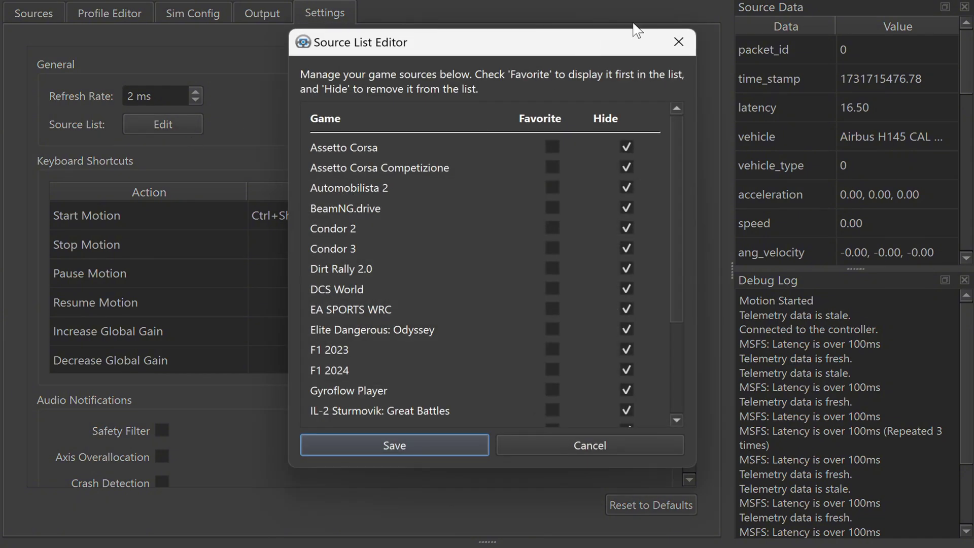
left_click(683, 38)
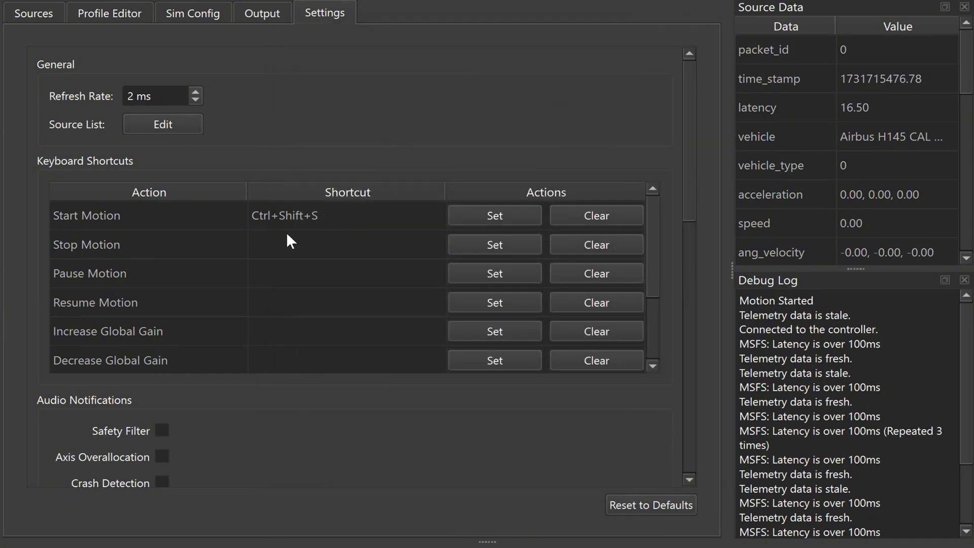
mouse_move(654, 198)
left_mouse_down()
mouse_move(668, 306)
mouse_move(650, 200)
left_mouse_up()
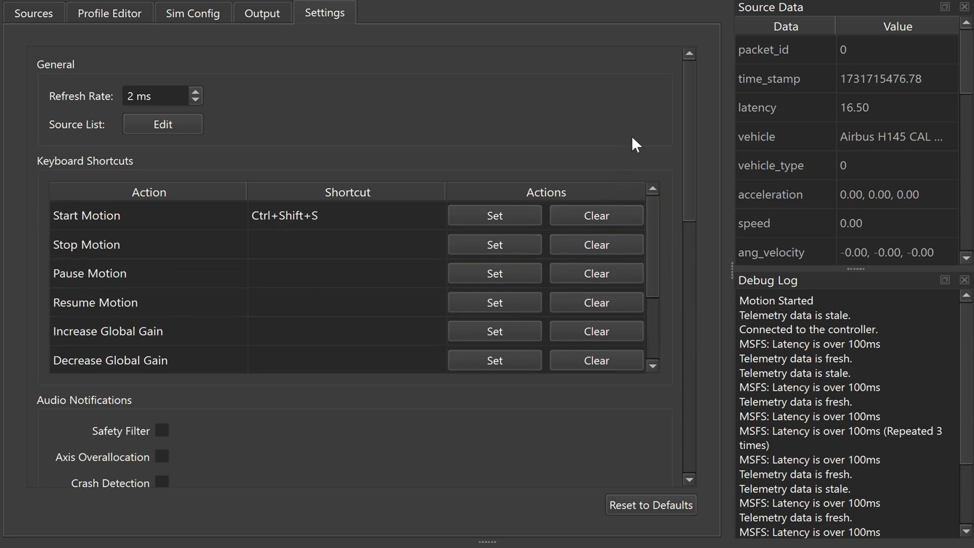
left_click_drag(691, 145, 709, 239)
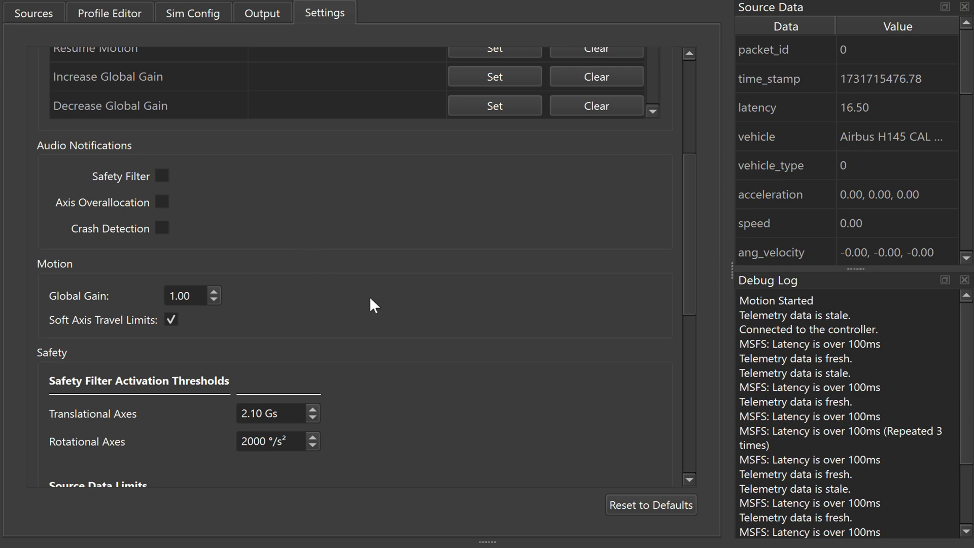
Enable the Sim Position dock showing Heave, Pitch and Roll at 0.0, then close Manual Control.
scroll(370, 299, "down", 5)
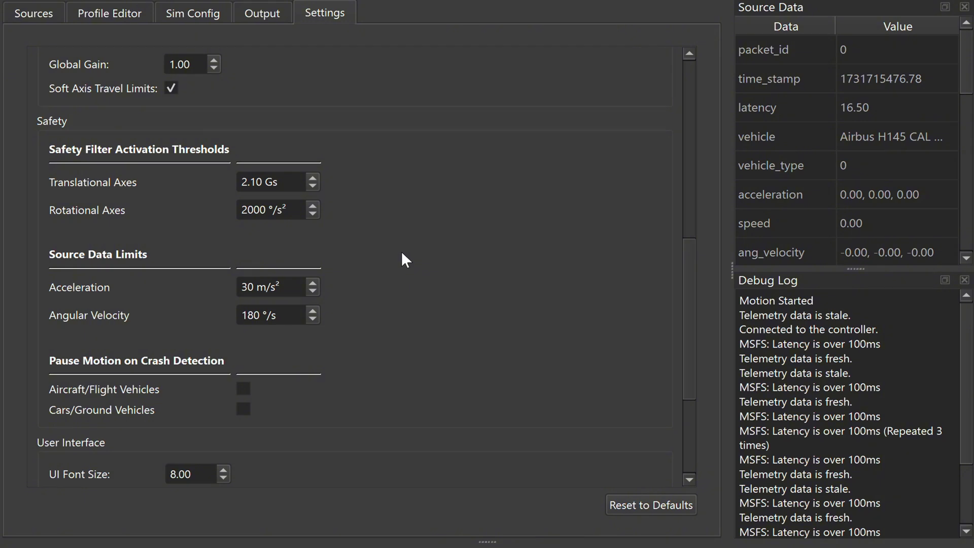
scroll(693, 224, "down", 3)
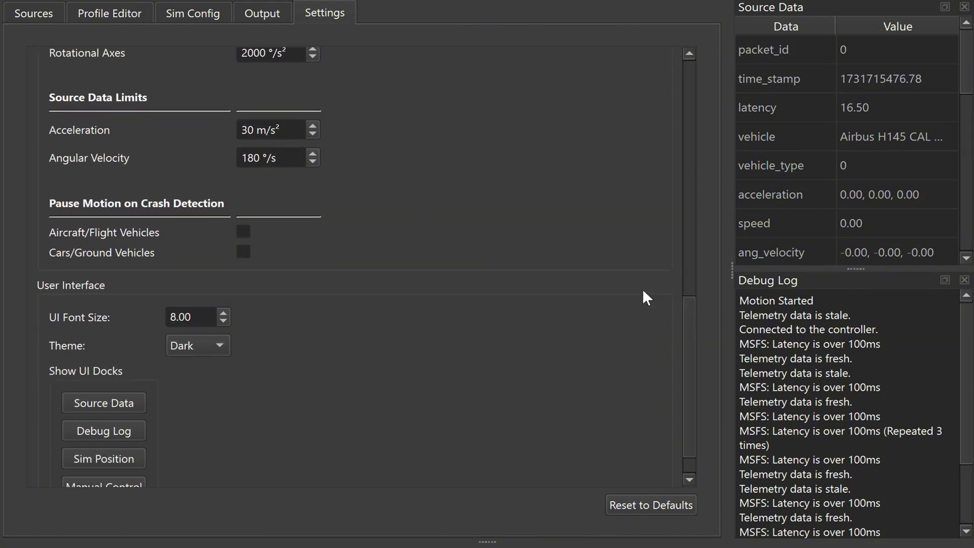
scroll(692, 345, "down", 1)
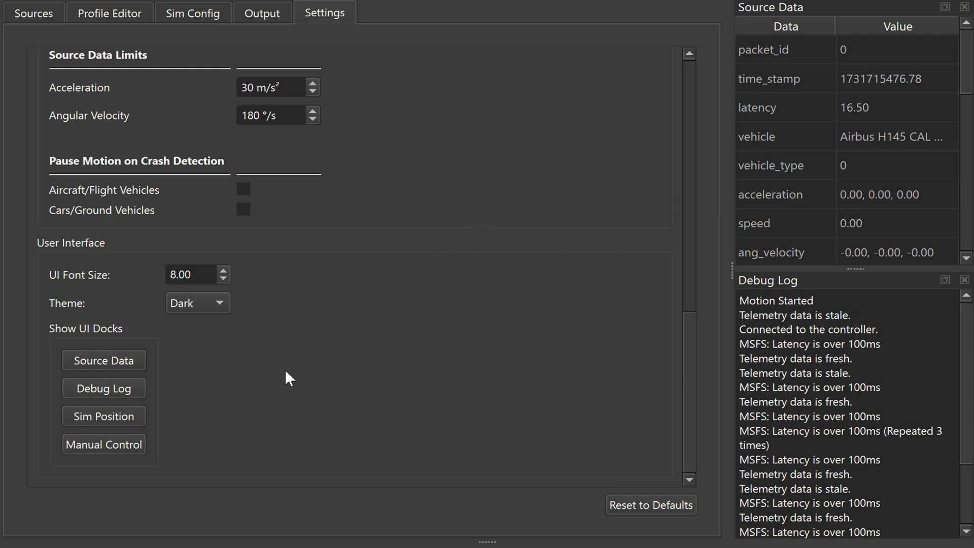
left_click_drag(865, 80, 557, 121)
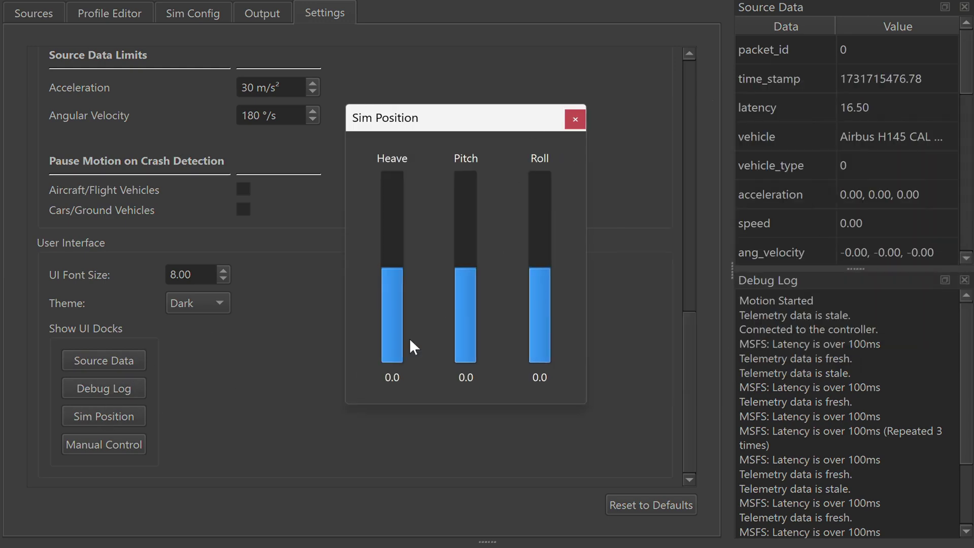
left_click(135, 451)
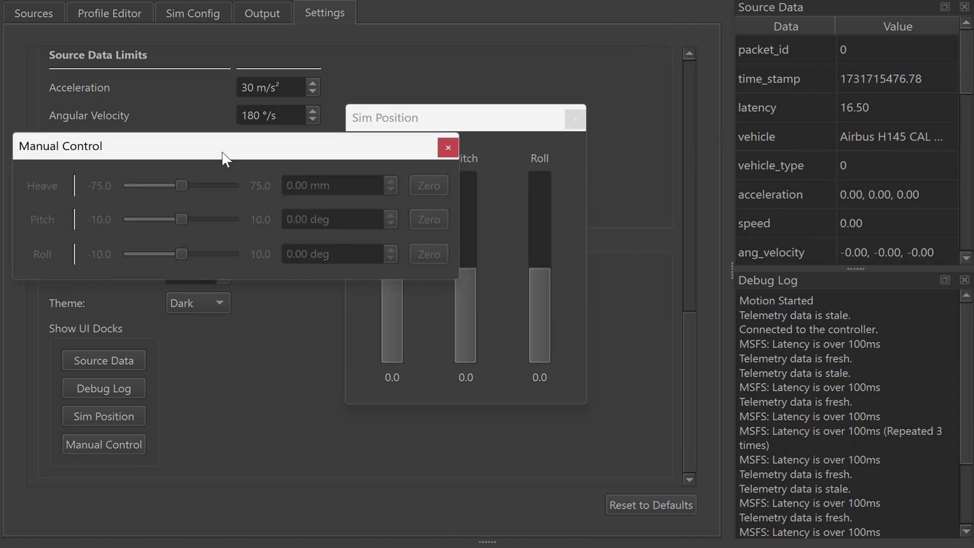
left_click_drag(224, 157, 336, 181)
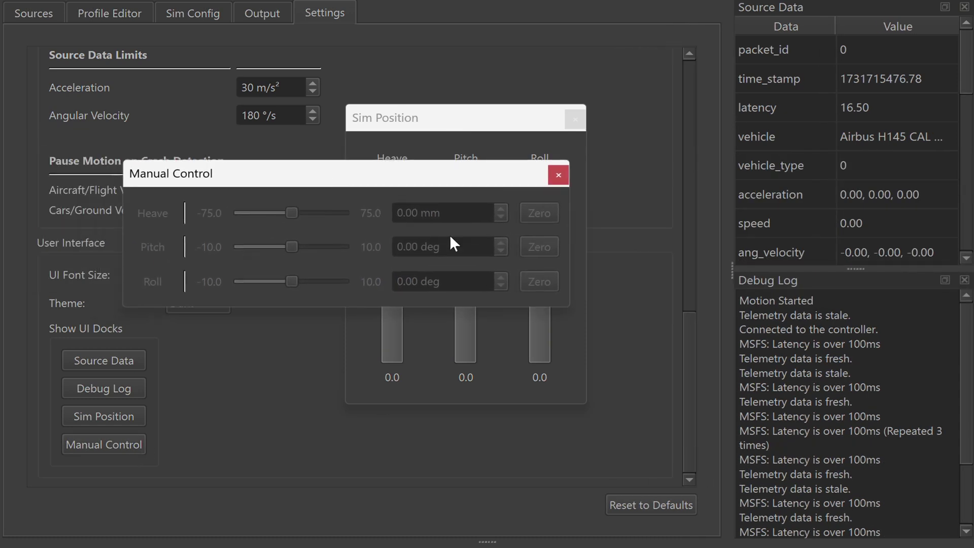
left_click(559, 176)
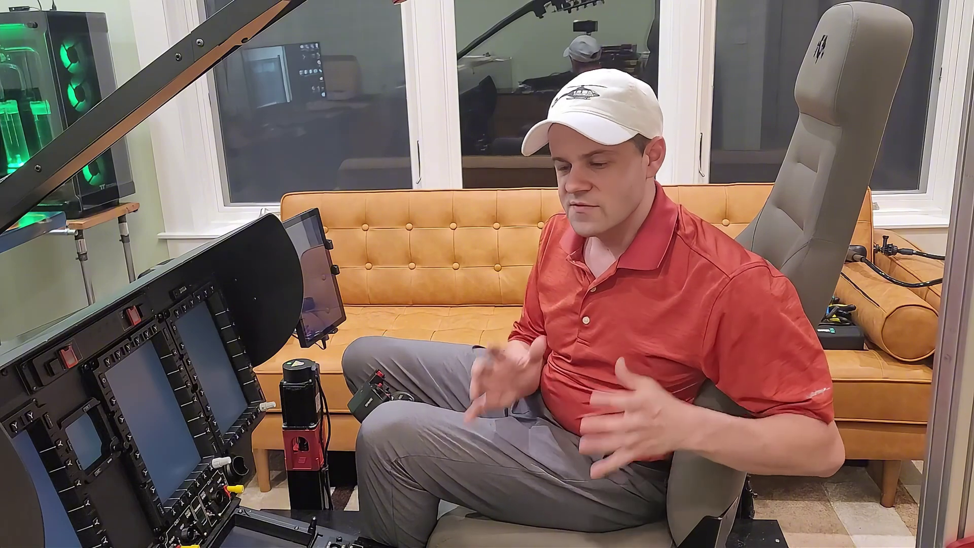